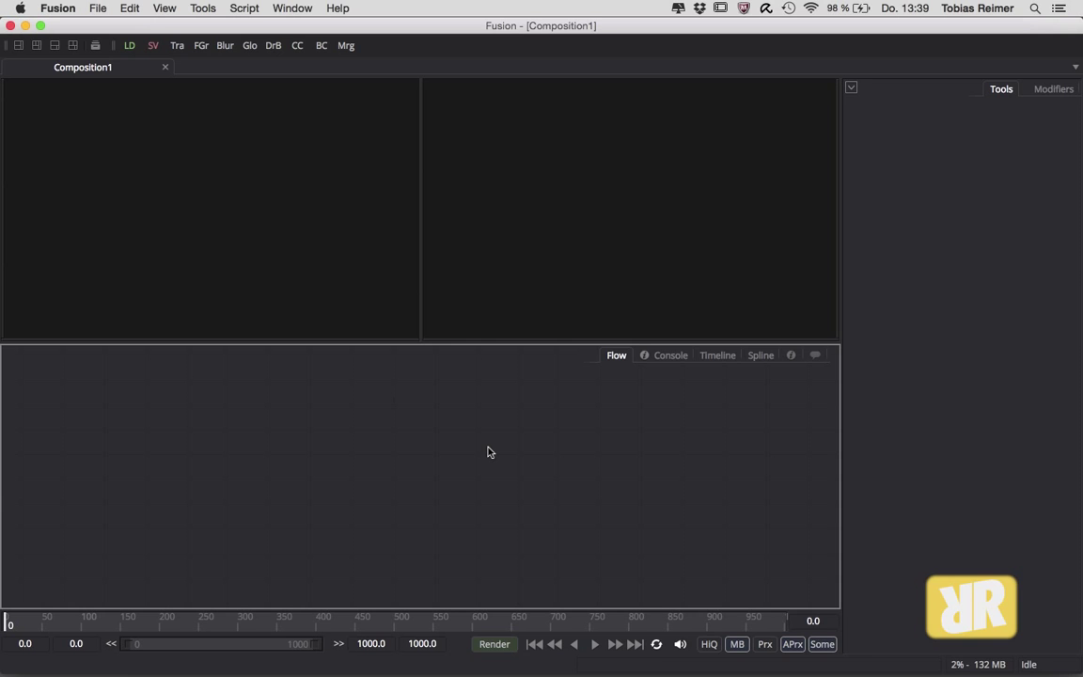
Add a Text+ (Txt+) node named Text1 and move it up and left in the flow.
{"action": "key", "text": "ctrl+space"}
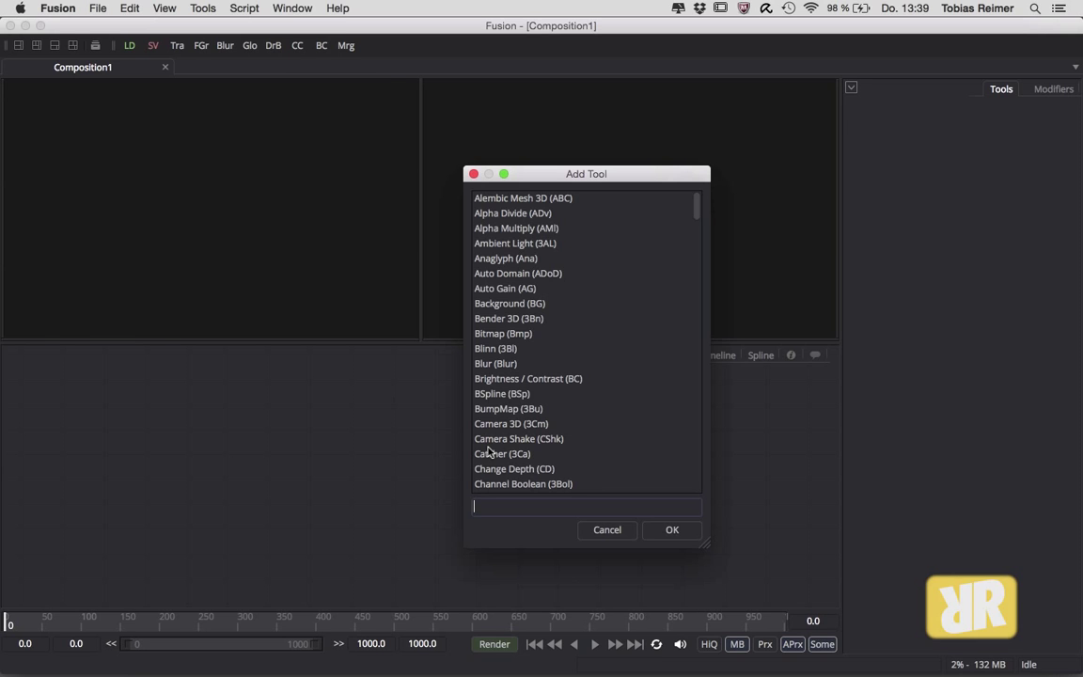
{"action": "type", "text": "tex"}
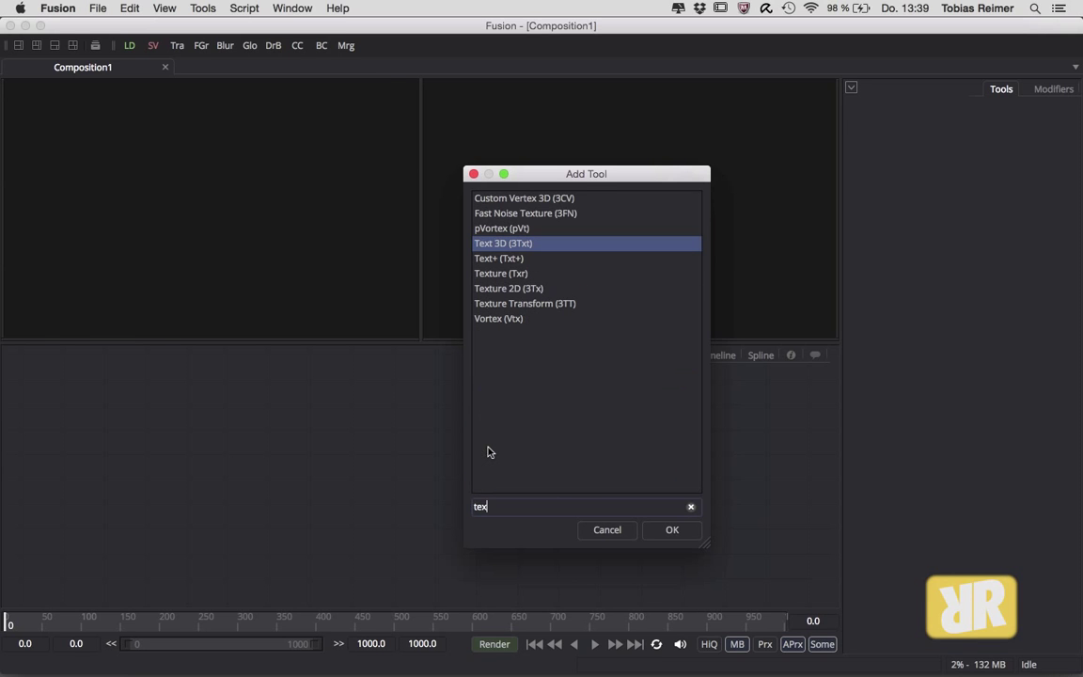
{"action": "key", "text": "Down"}
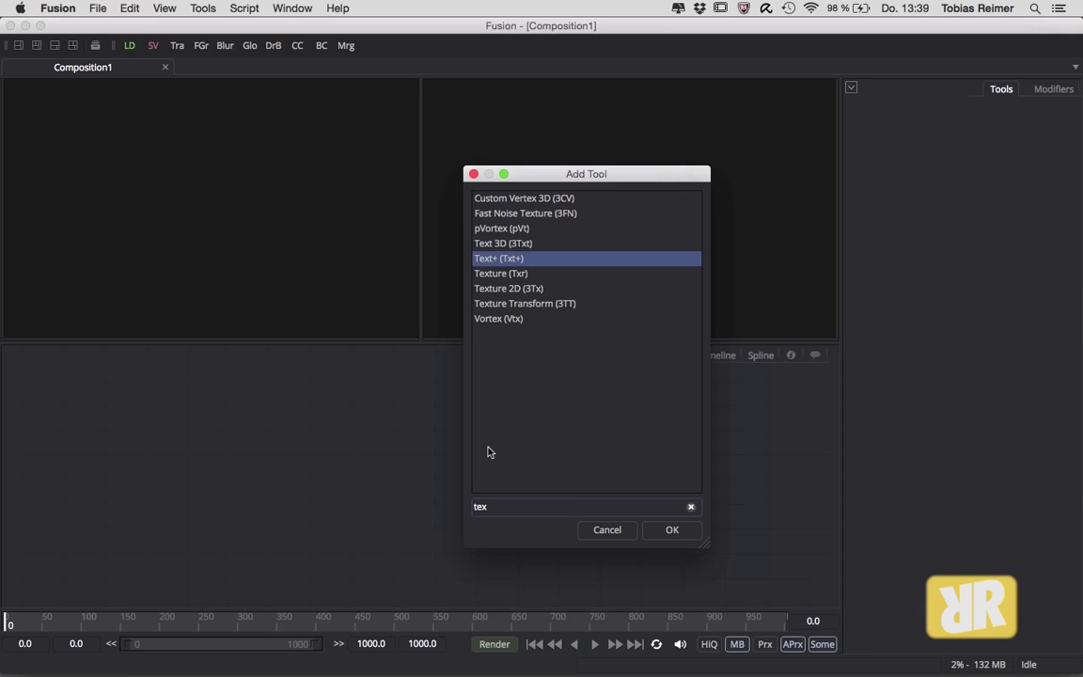
{"action": "key", "text": "Return"}
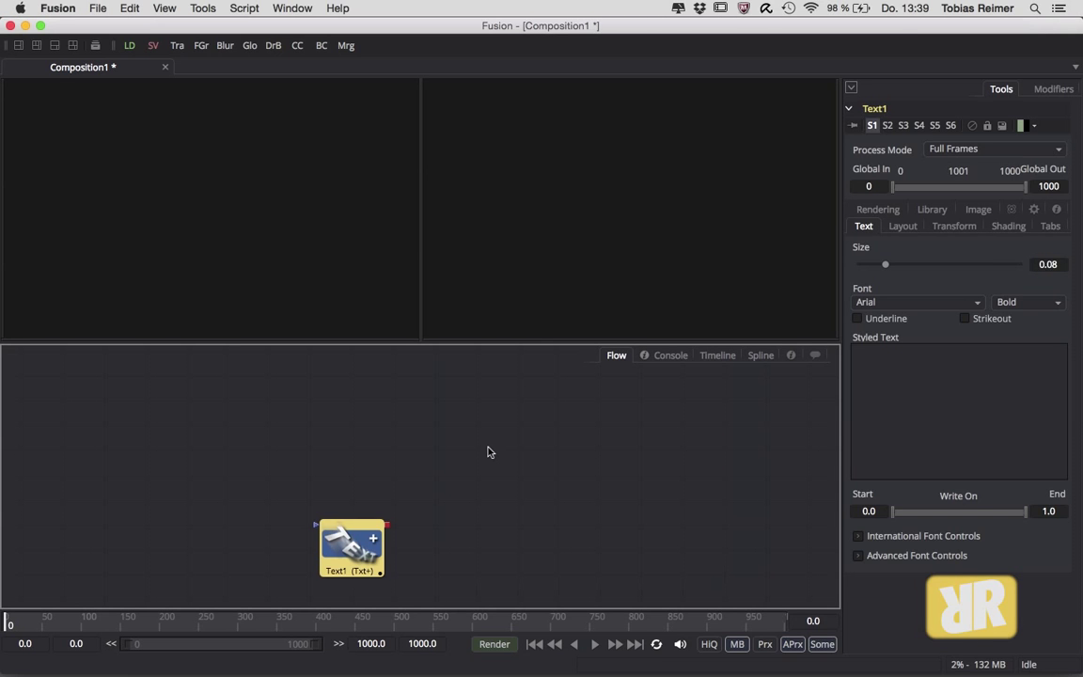
{"action": "left_click_drag", "start_coordinate": [343, 527], "coordinate": [259, 401]}
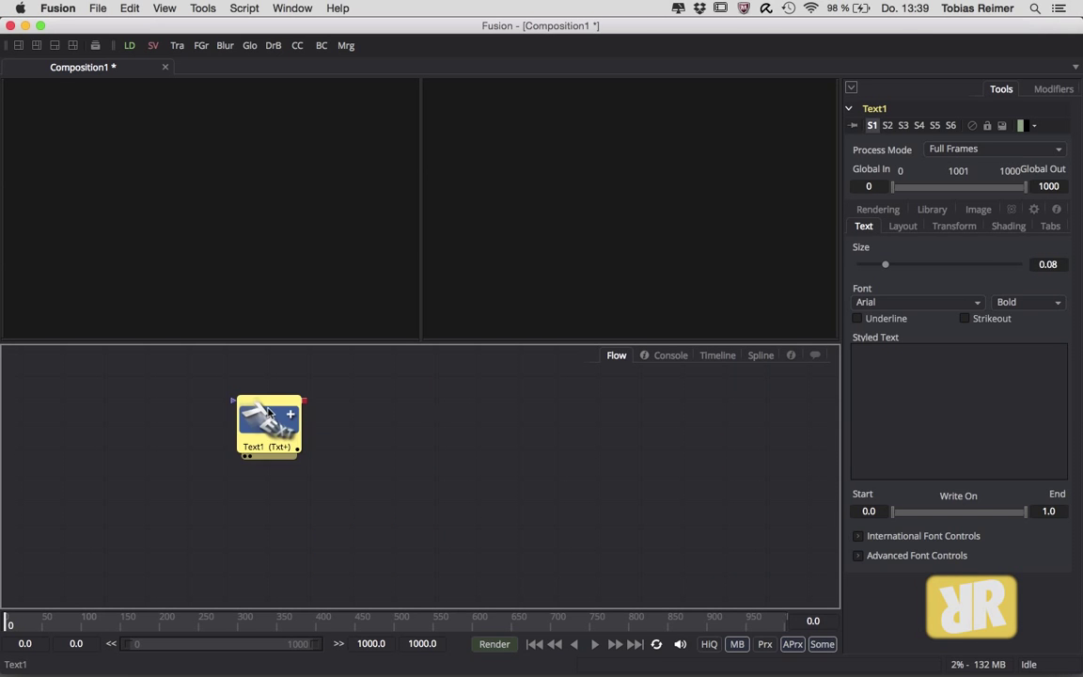
Enter 'EINS' as Text1's Styled Text and load Text1 into the left viewer.
{"action": "left_click", "coordinate": [936, 388]}
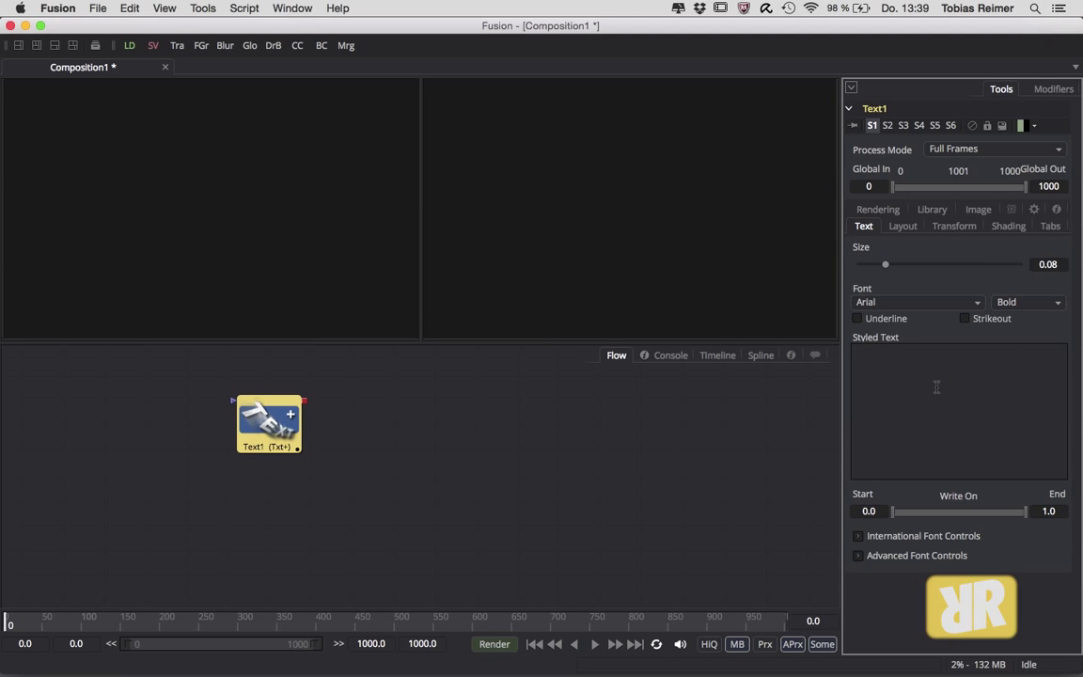
{"action": "type", "text": "EINS"}
{"action": "left_click", "coordinate": [272, 403]}
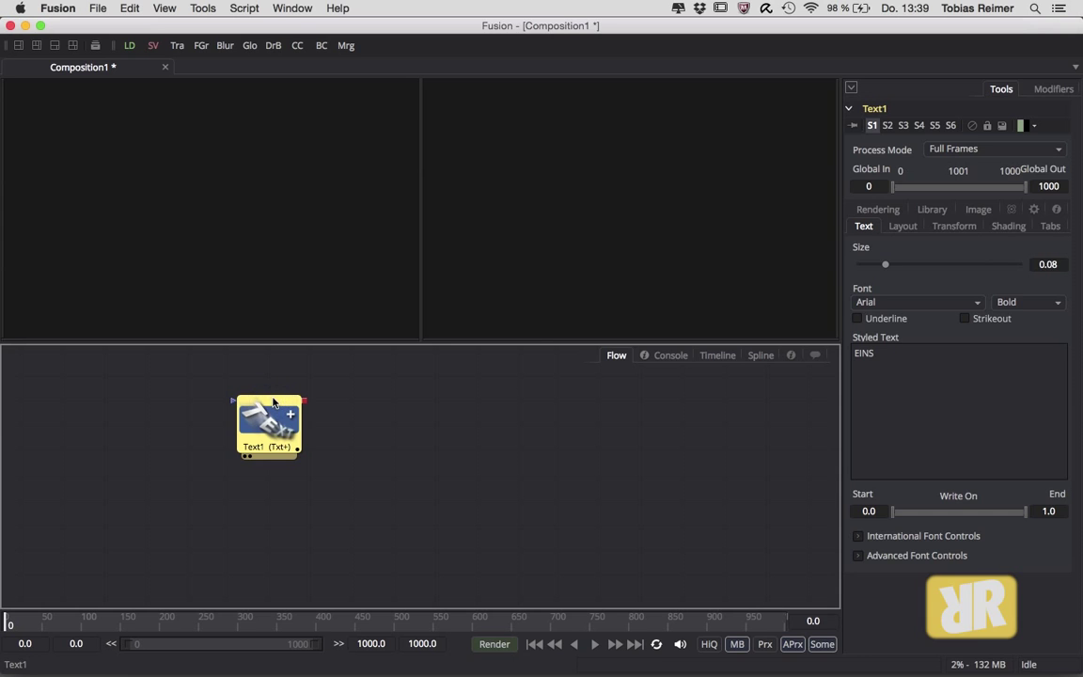
{"action": "key", "text": "1"}
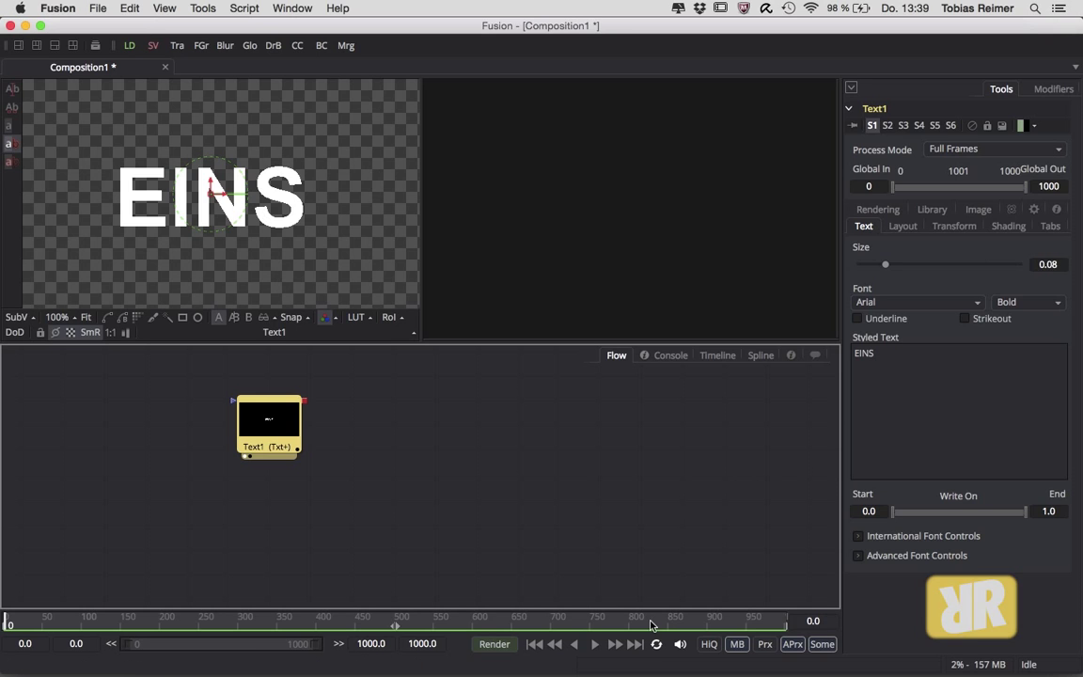
Turn on HiQ rendering and deselect Text1 by clicking empty flow space.
{"action": "left_click", "coordinate": [711, 652]}
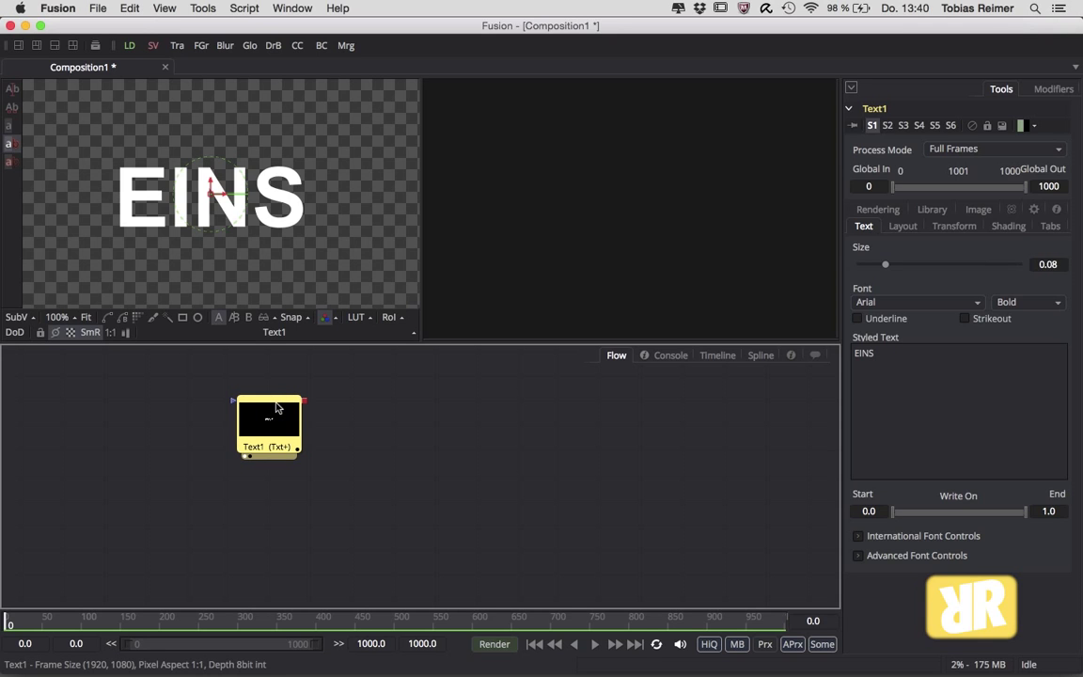
{"action": "left_click", "coordinate": [431, 407]}
Paste Instance from the flow's context menu to create Instance_Text1 linked to Text1.
{"action": "right_click", "coordinate": [430, 410]}
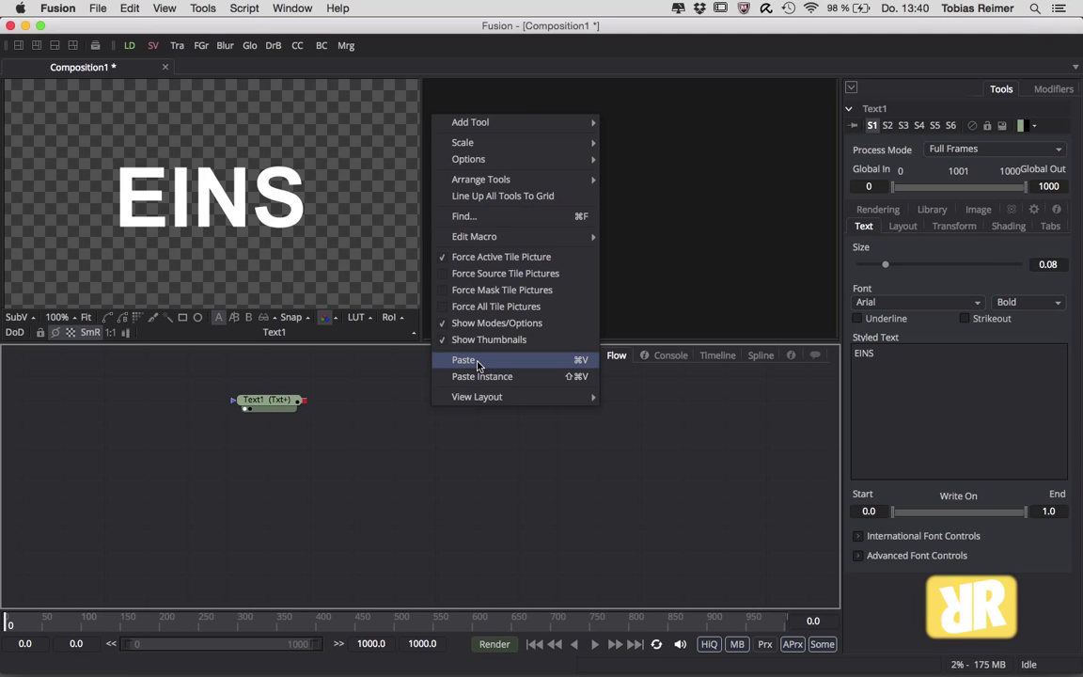
{"action": "left_click", "coordinate": [545, 377]}
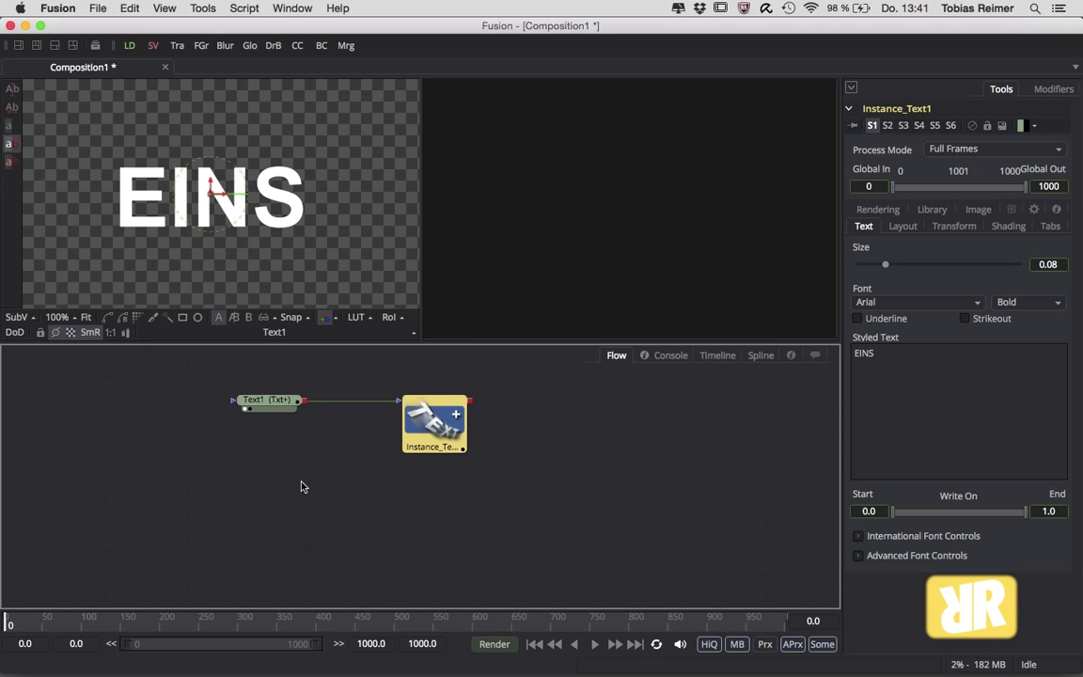
{"action": "double_click", "coordinate": [898, 355]}
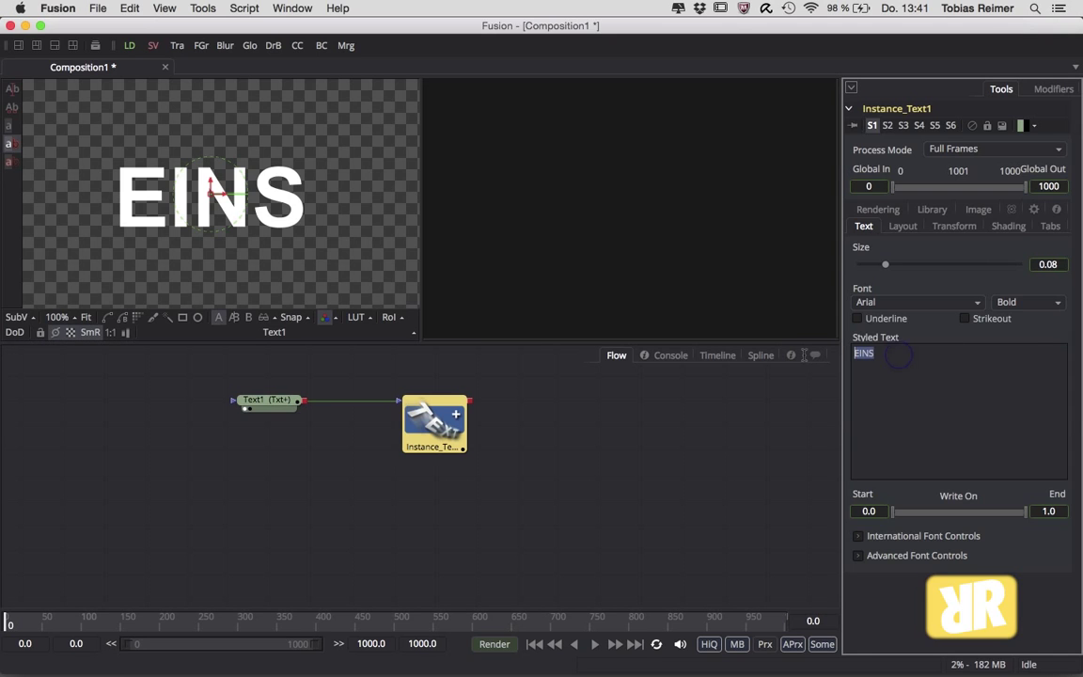
{"action": "key", "text": "BackSpace"}
{"action": "type", "text": "ZWEI"}
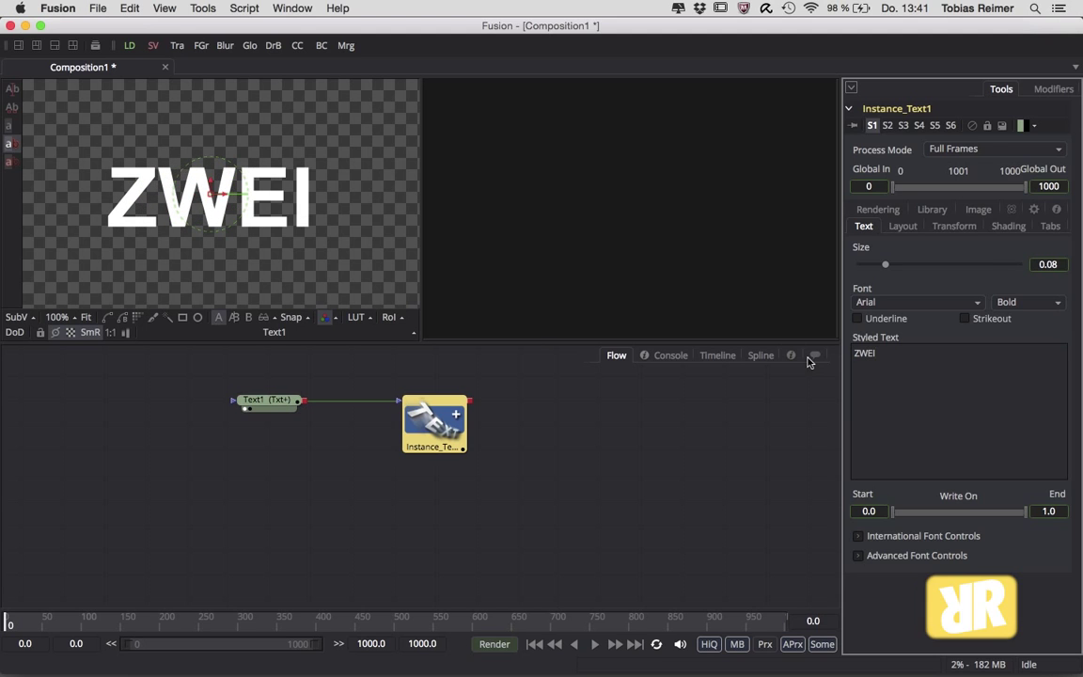
{"action": "left_click", "coordinate": [267, 400]}
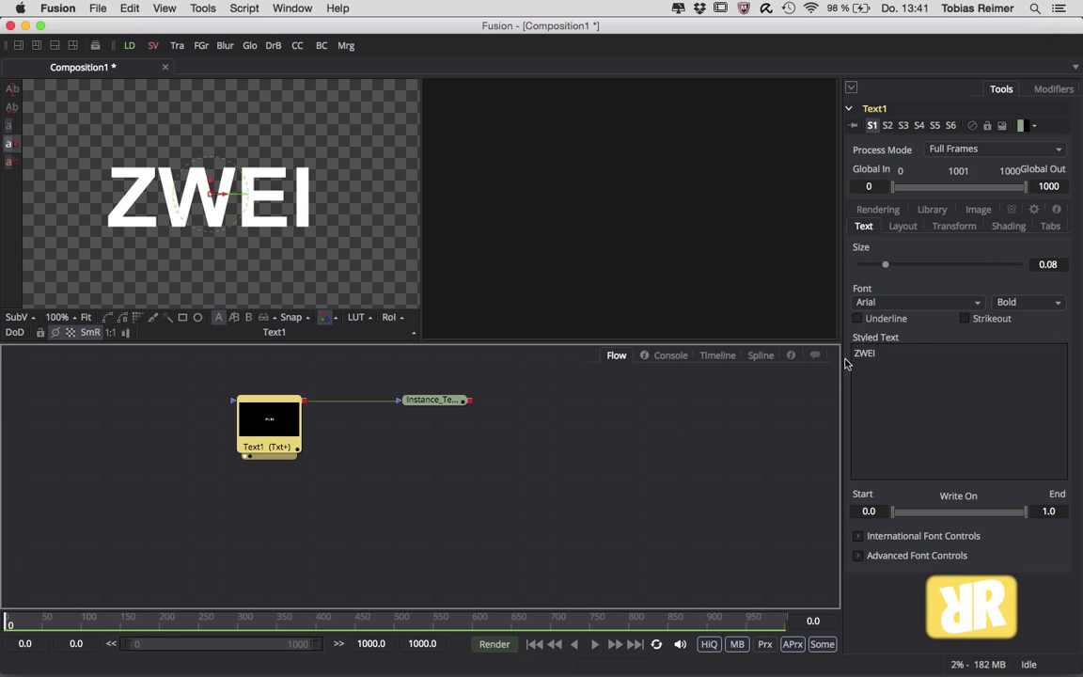
{"action": "key", "text": "super+a"}
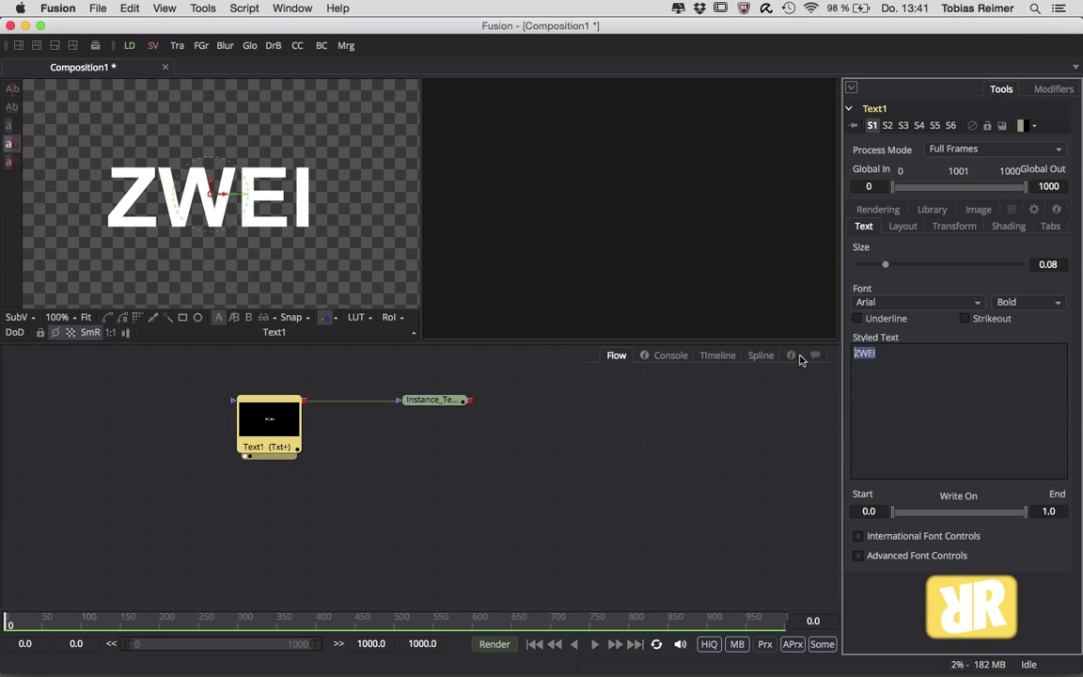
{"action": "type", "text": "EINS"}
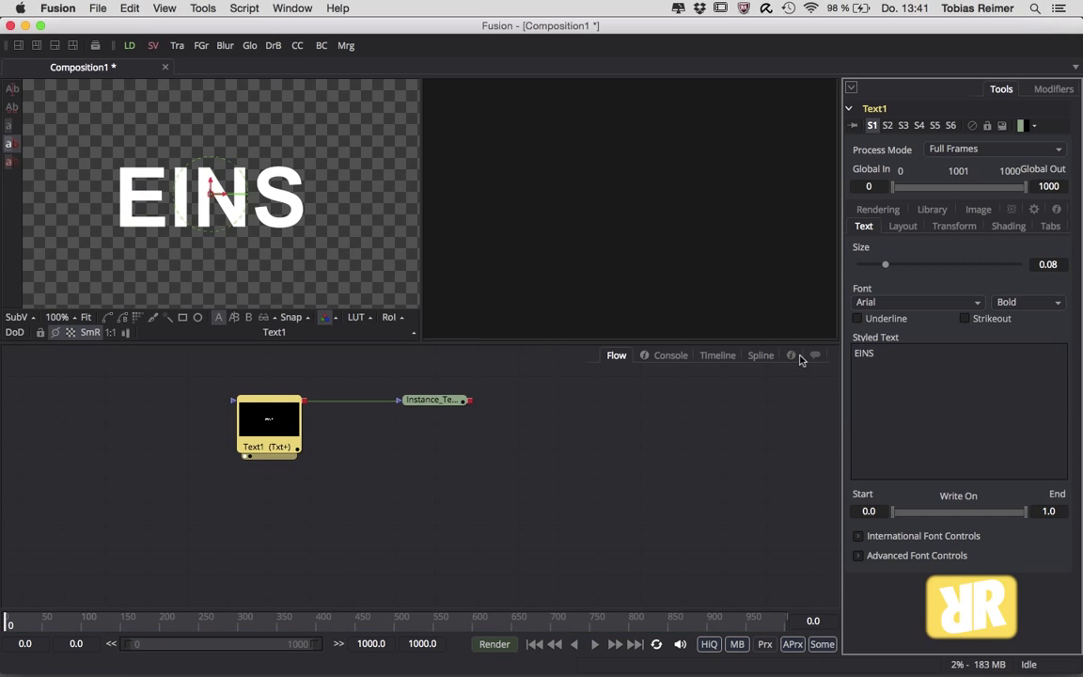
{"action": "left_click", "coordinate": [432, 399]}
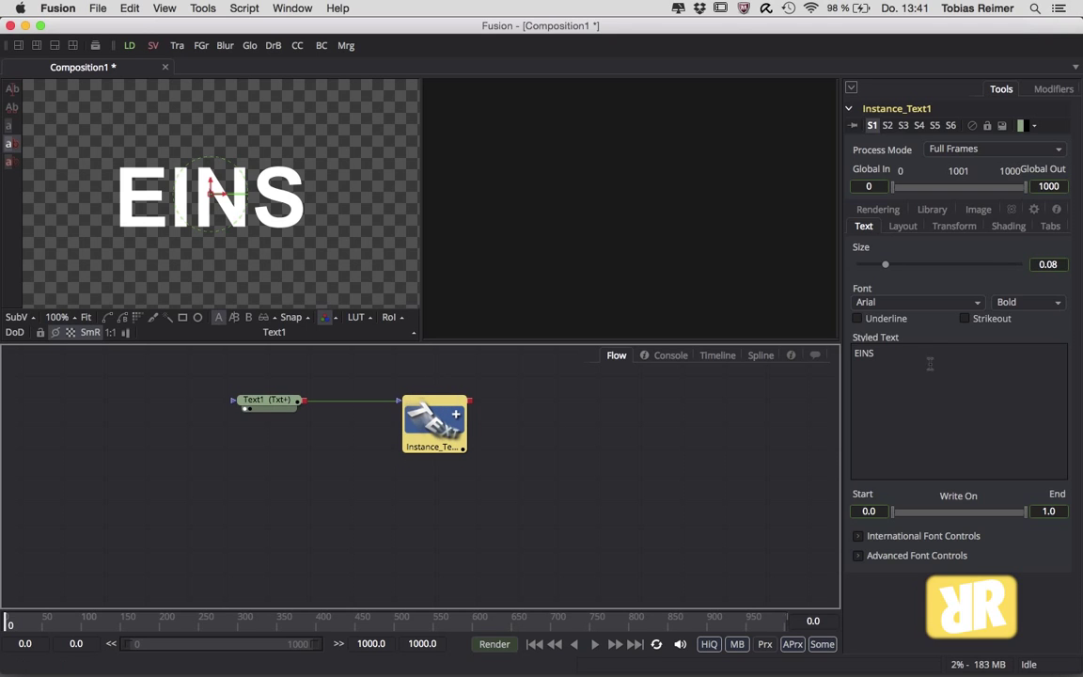
Deinstance Instance_Text1's Styled Text and change it from 'EINS' to 'ZWEI'.
{"action": "right_click", "coordinate": [879, 339]}
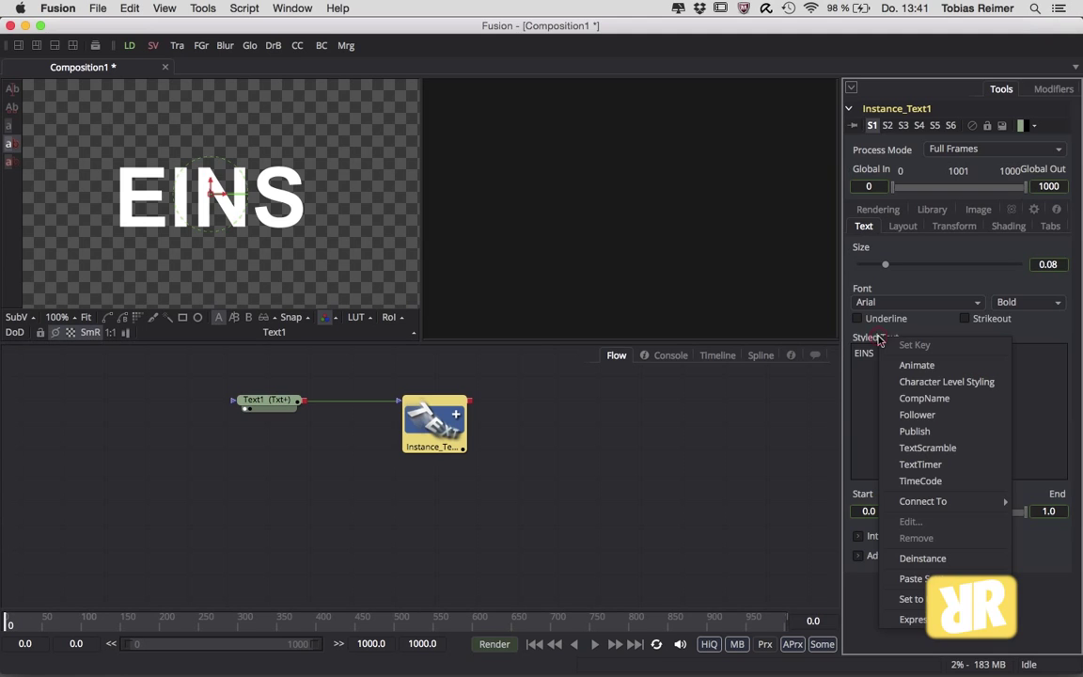
{"action": "left_click", "coordinate": [954, 561]}
{"action": "left_click_drag", "start_coordinate": [875, 355], "coordinate": [850, 353]}
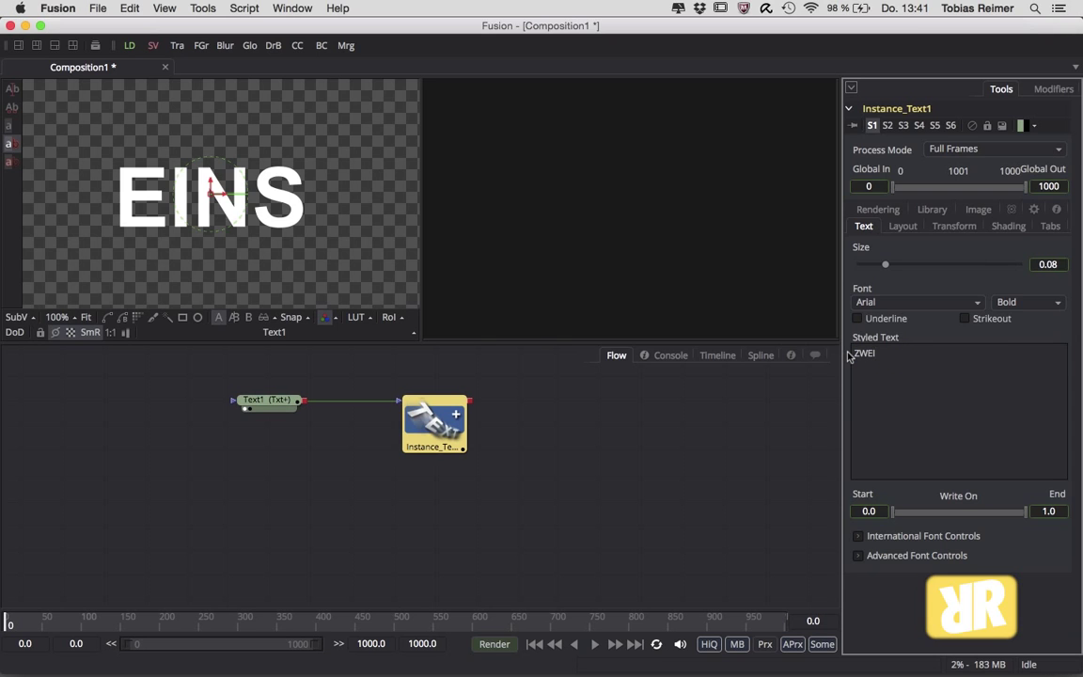
{"action": "type", "text": "ZWEI"}
{"action": "left_click", "coordinate": [390, 362]}
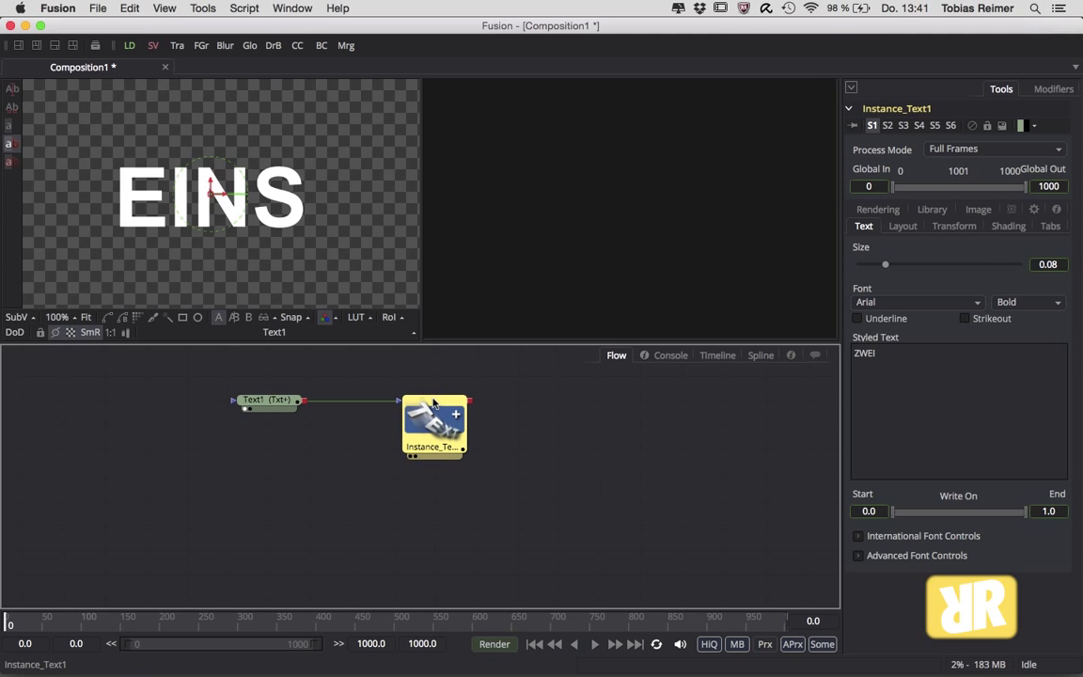
Load Instance_Text1 into the right viewer to display 'ZWEI' beside 'EINS'.
{"action": "key", "text": "2"}
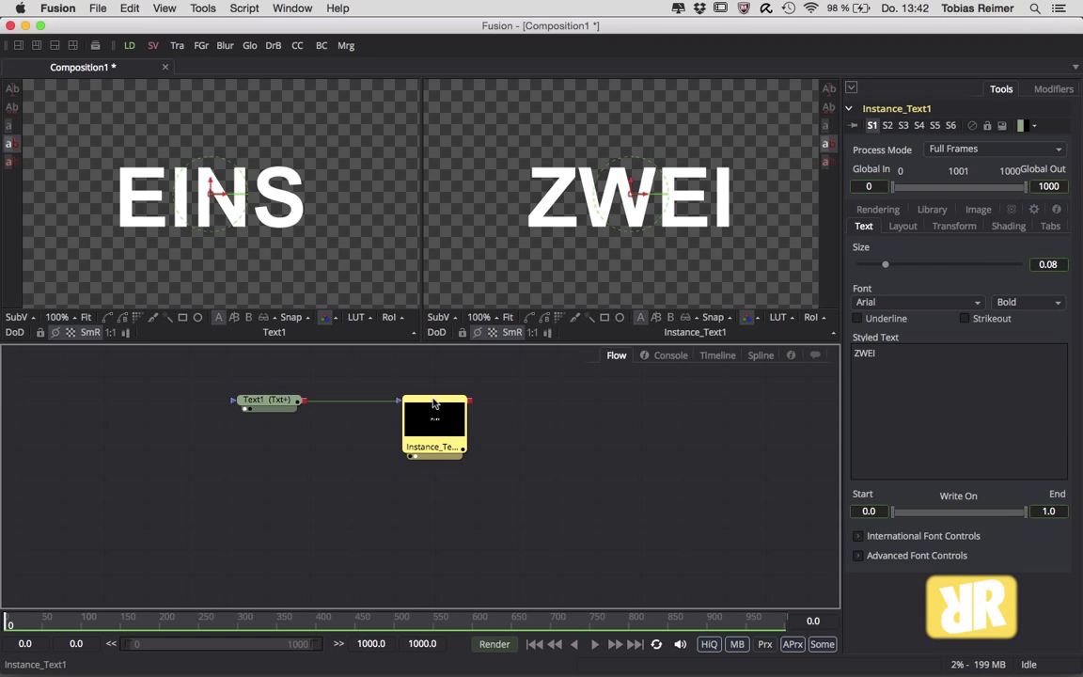
Deinstance Instance_Text1's Size and raise it from 0.08 to about 0.124.
{"action": "right_click", "coordinate": [858, 252]}
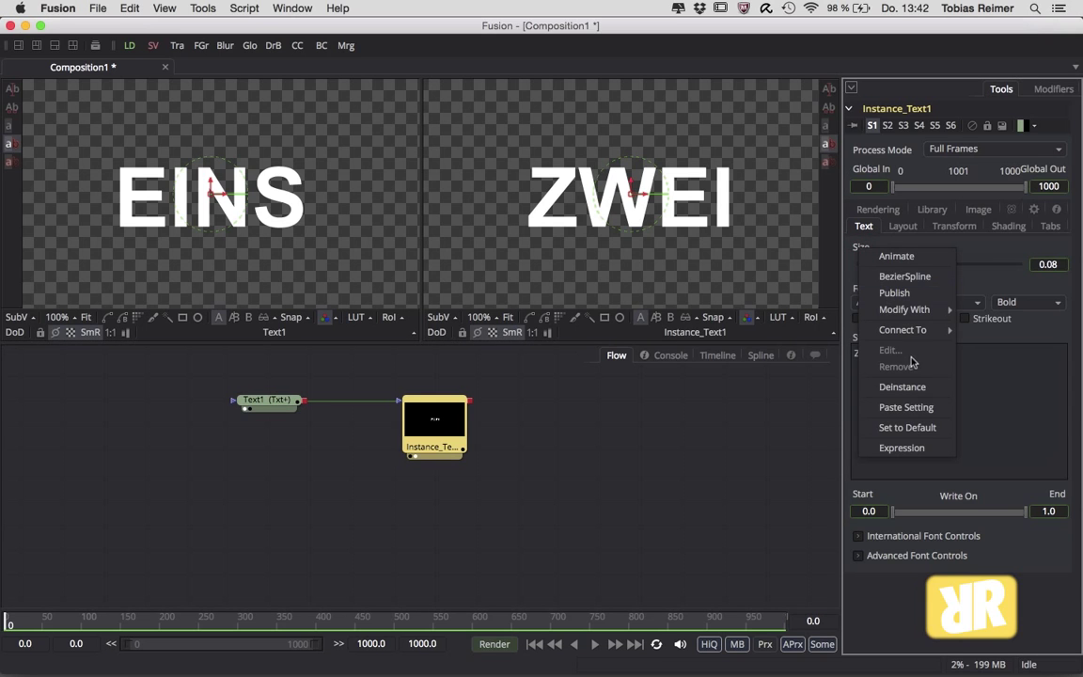
{"action": "left_click", "coordinate": [913, 387]}
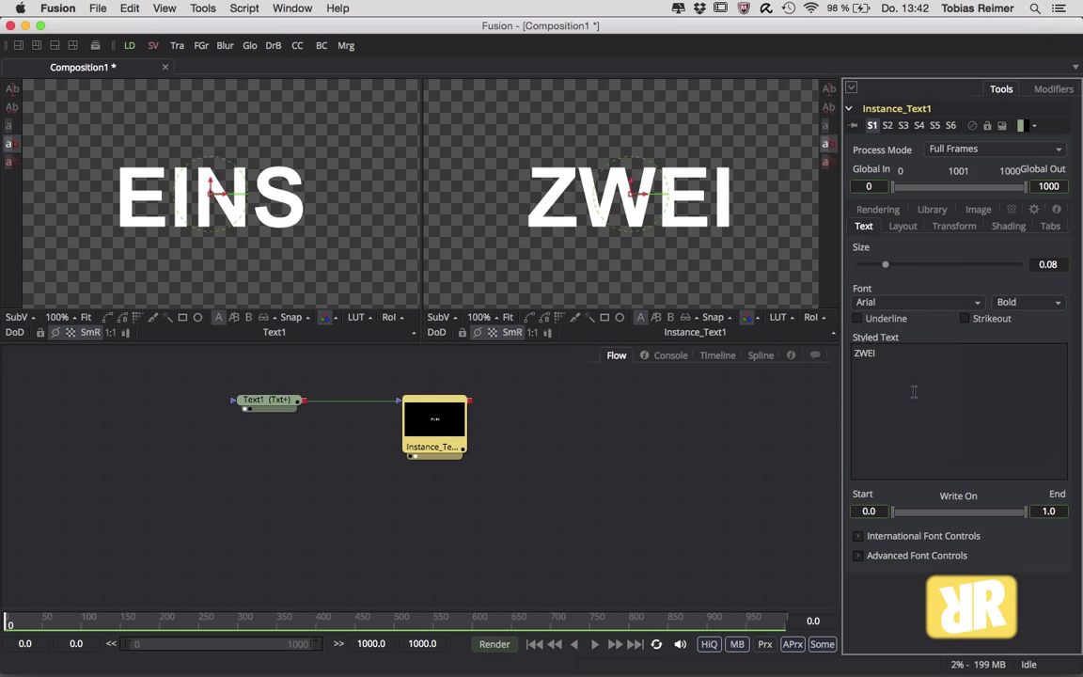
{"action": "left_click_drag", "start_coordinate": [883, 267], "coordinate": [898, 268]}
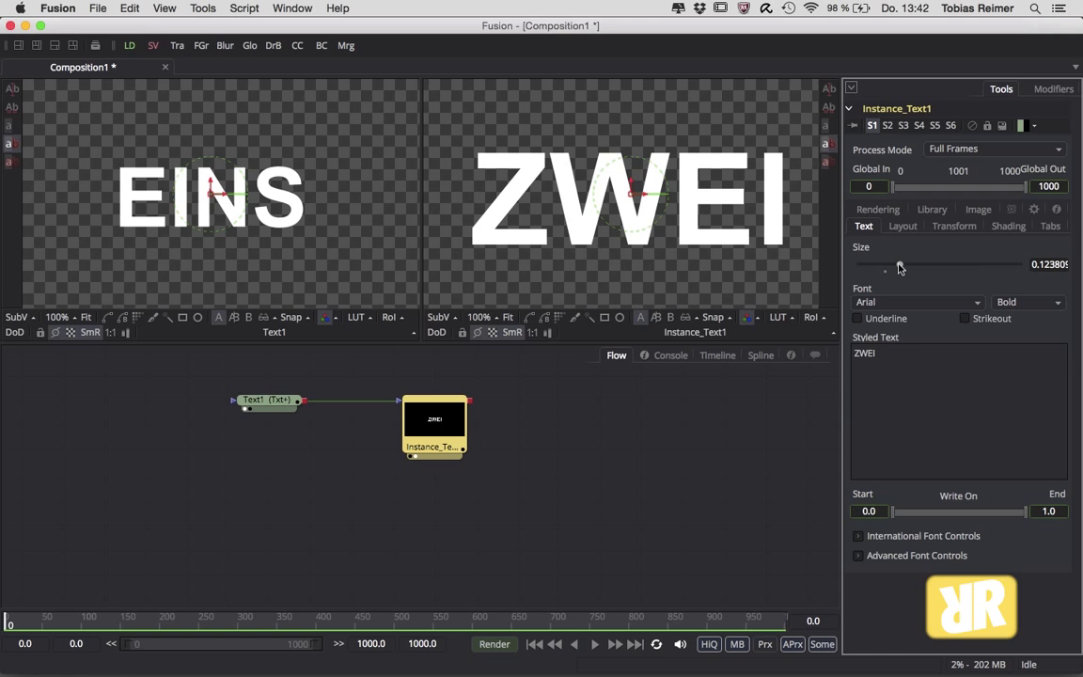
Change Text1's font to Al Bayan, which the linked instance also picks up.
{"action": "left_click", "coordinate": [263, 401]}
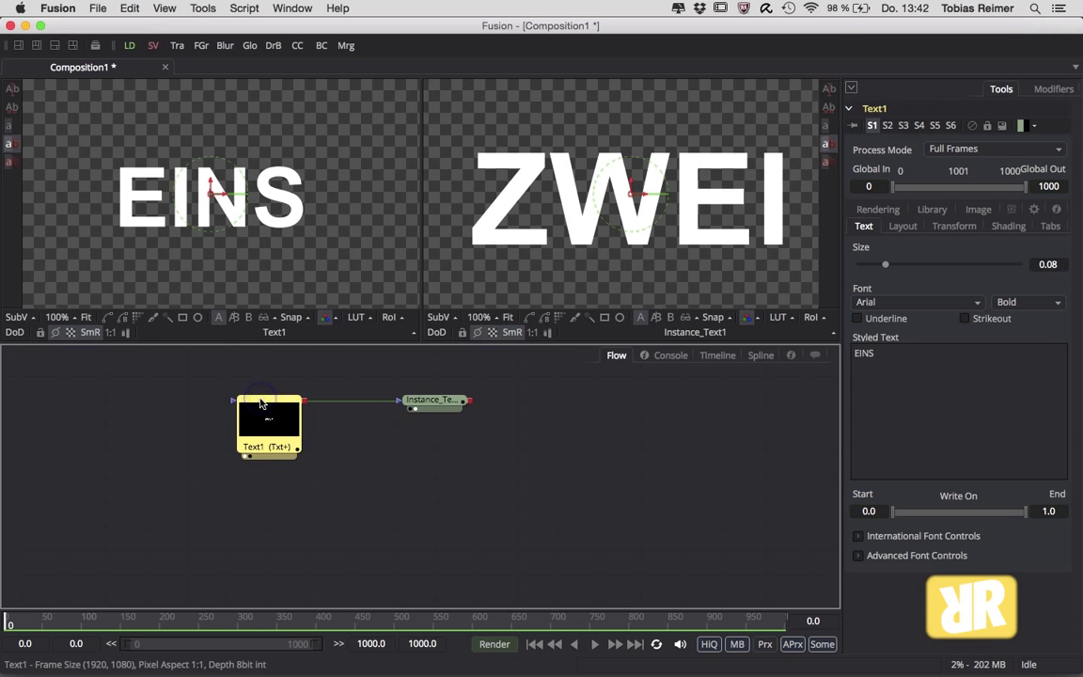
{"action": "left_click", "coordinate": [937, 311]}
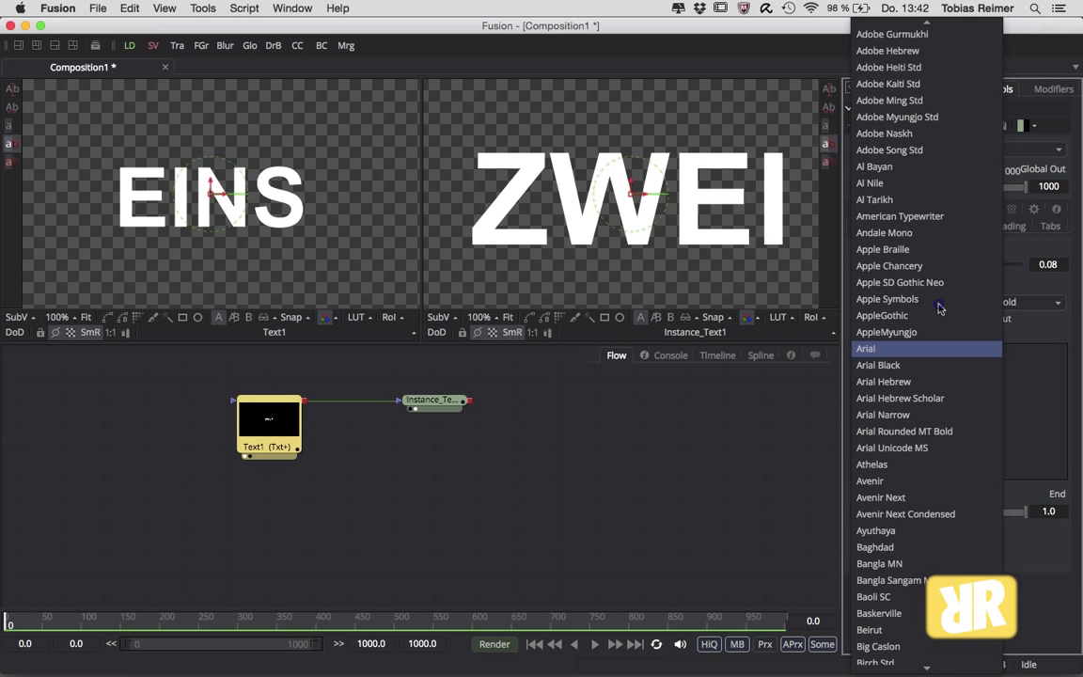
{"action": "left_click", "coordinate": [905, 169]}
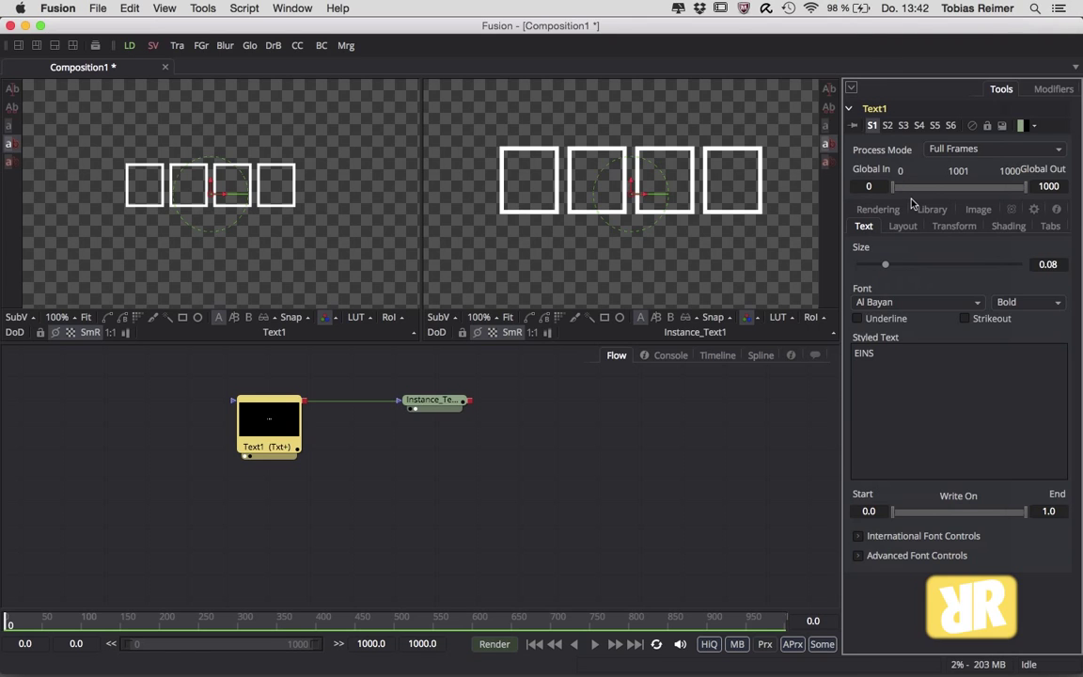